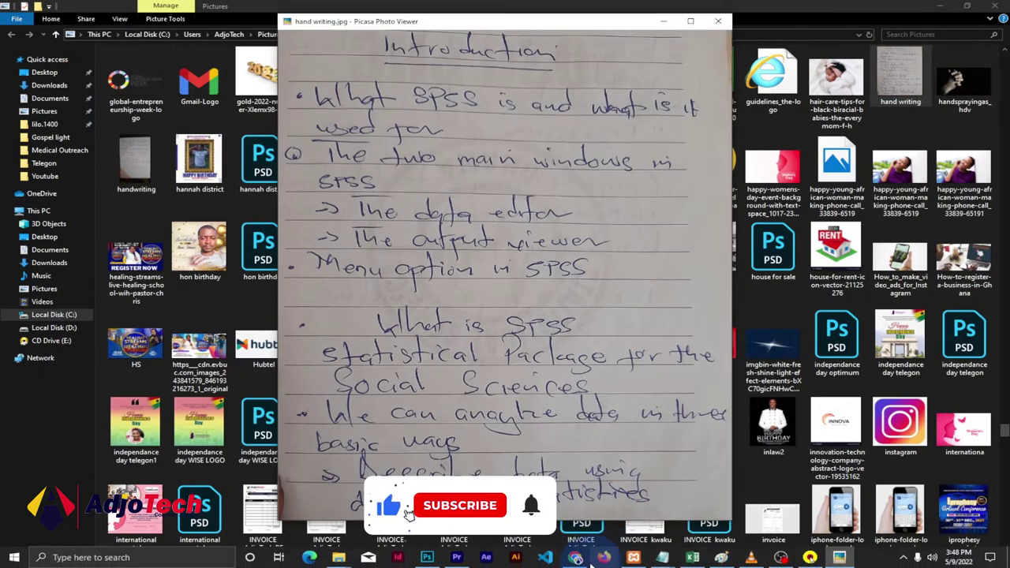
- Switch from the Picasa image viewer to the Chrome browser window
left_click(575, 553)
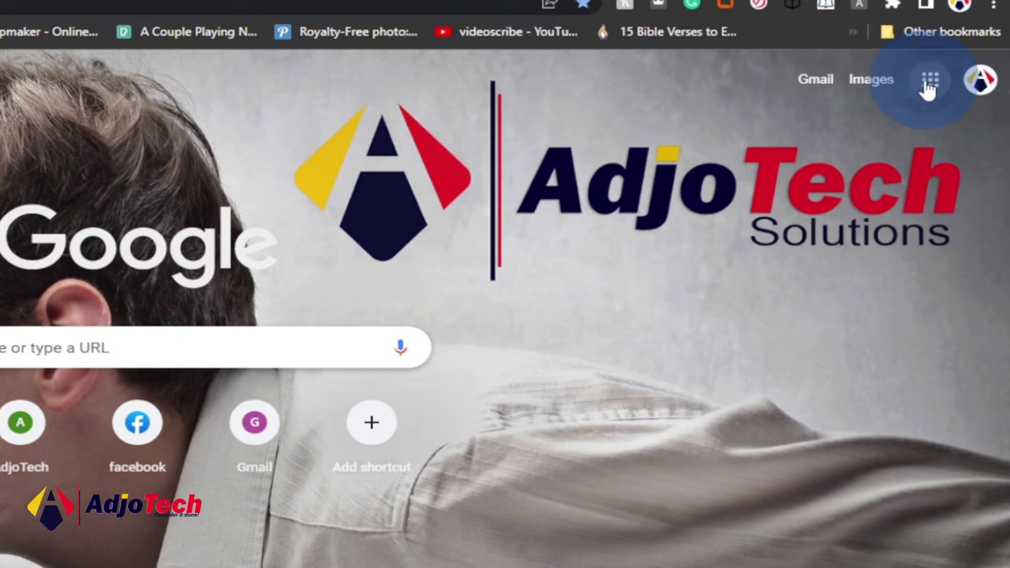
- Launch Google Drive from the Google apps grid on the new tab page
left_click(930, 82)
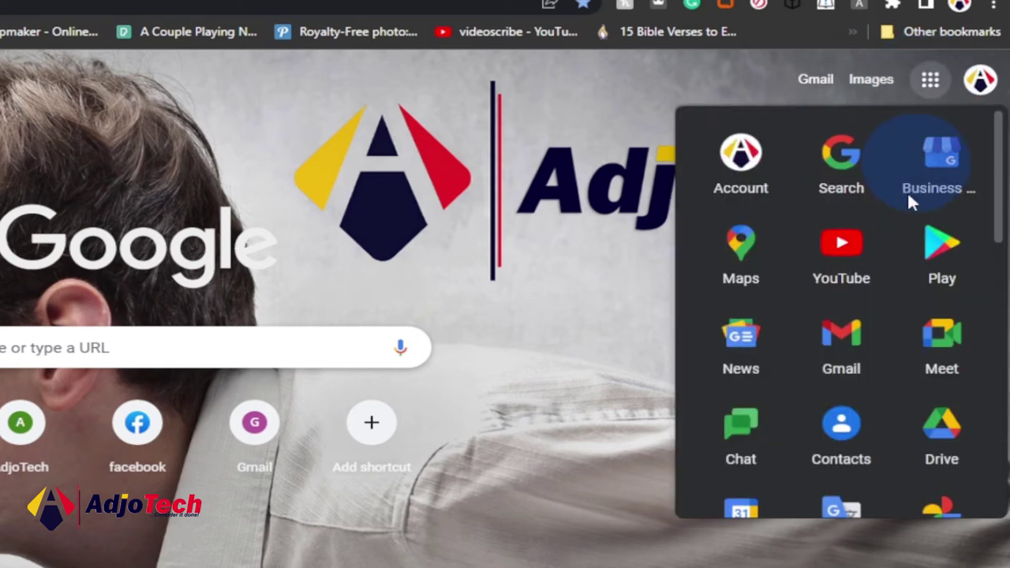
left_click(947, 435)
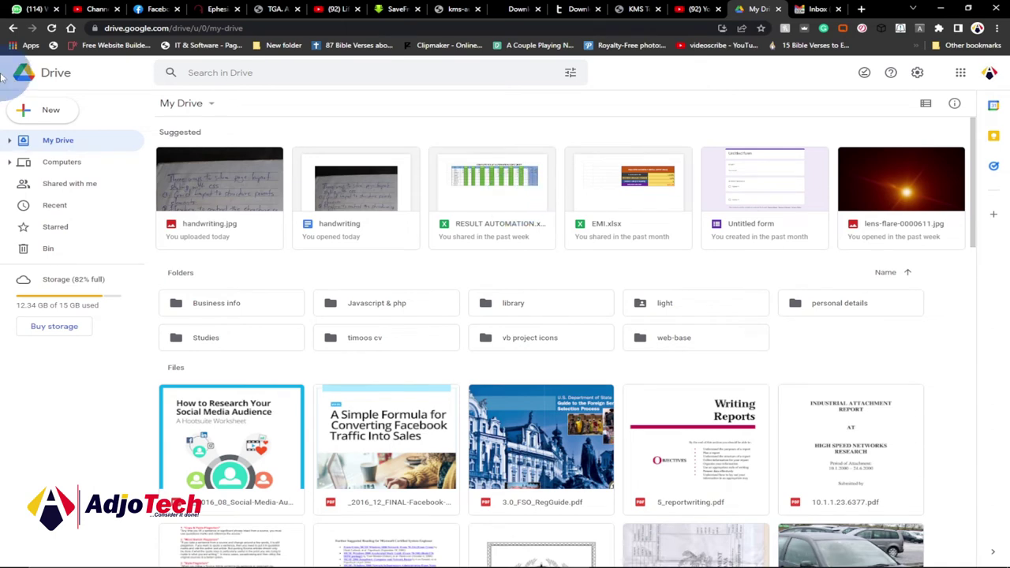
- Start a single-file upload from Drive's New menu
left_click(47, 115)
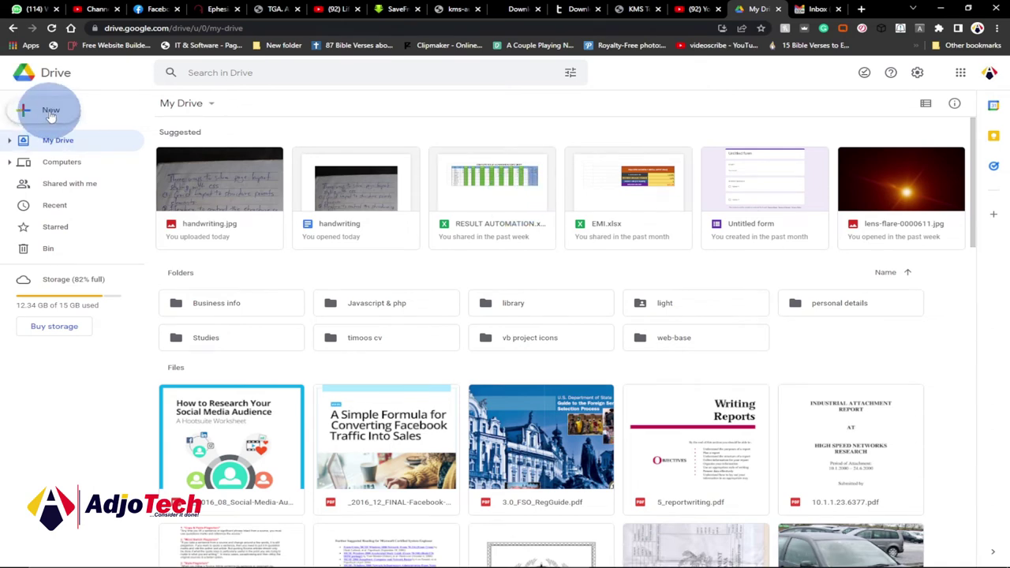
left_click(50, 115)
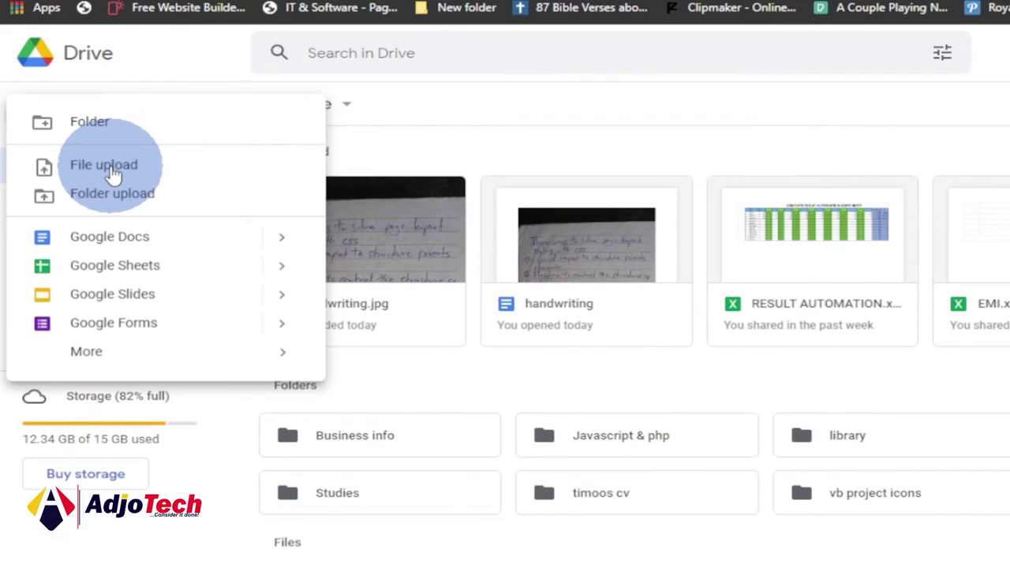
left_click(72, 146)
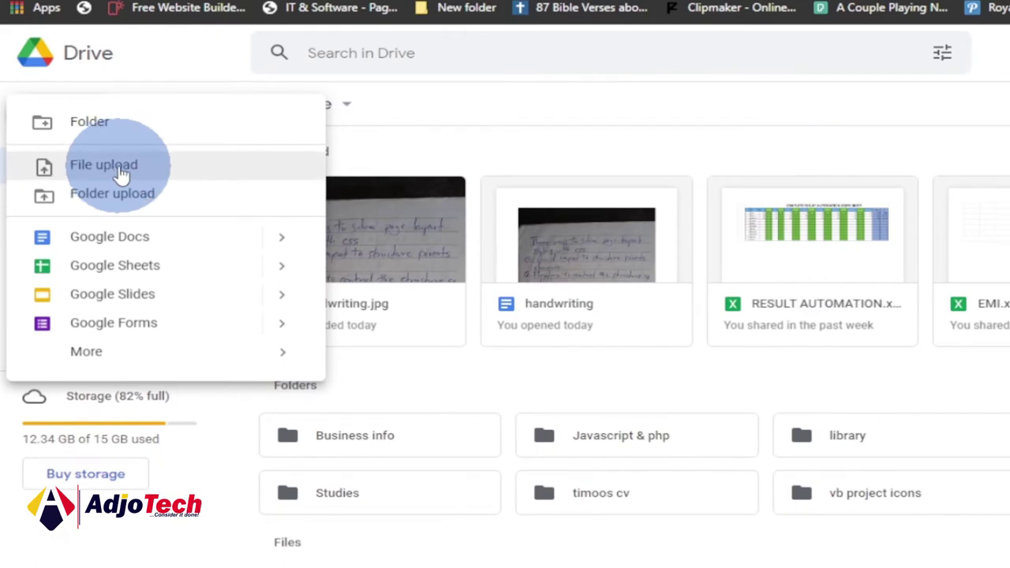
left_click(122, 172)
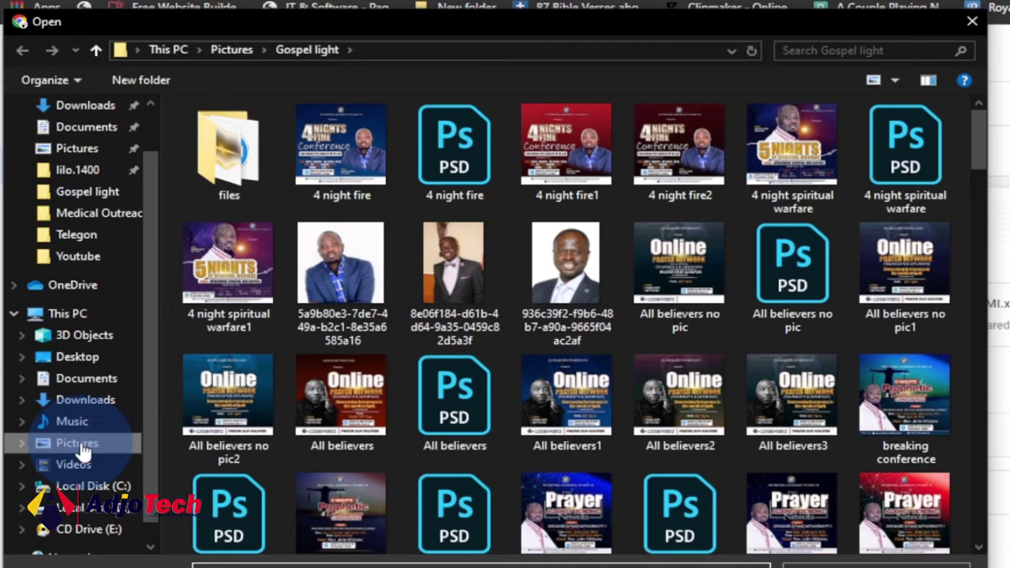
- Choose the 'hand writing' image in the Pictures folder and upload it
left_click(87, 449)
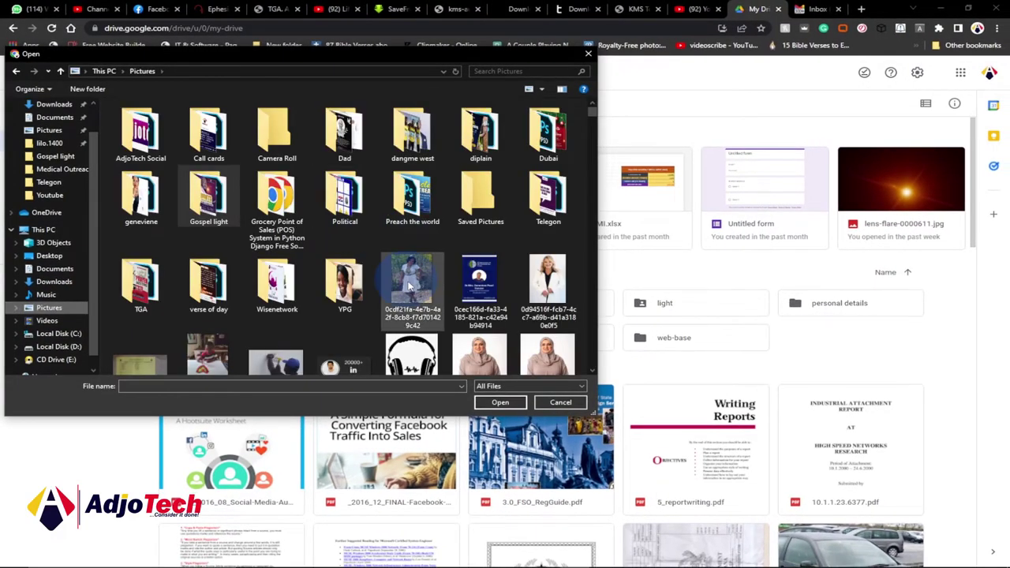
left_click(413, 295)
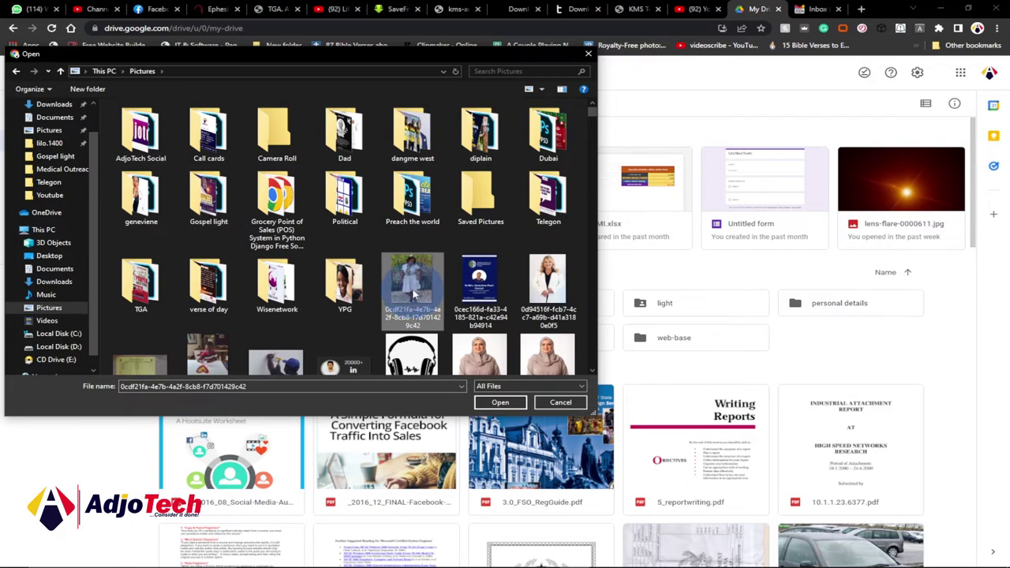
scroll(413, 295, "down", 10)
left_click(412, 138)
left_click(493, 133)
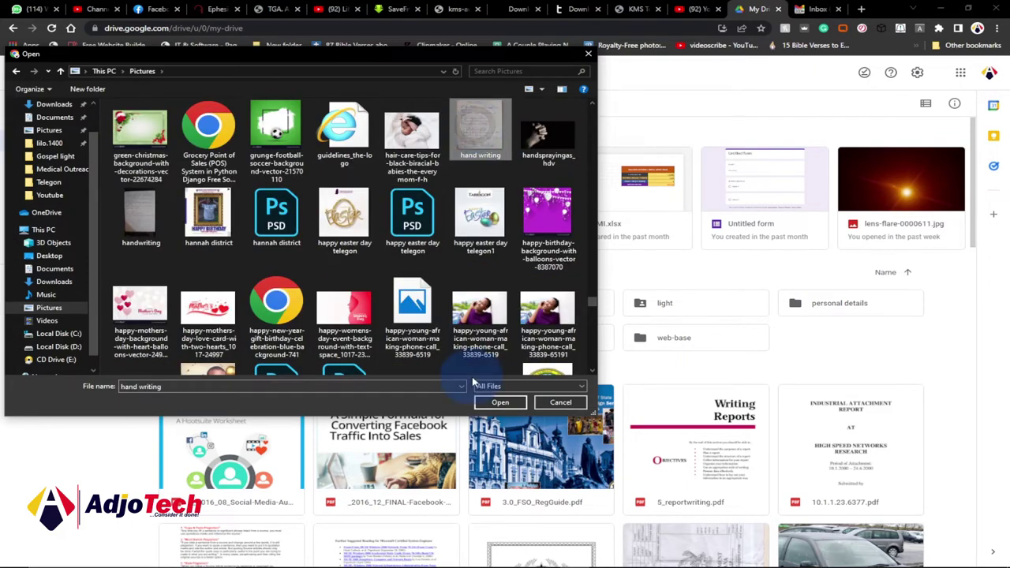
left_click(507, 404)
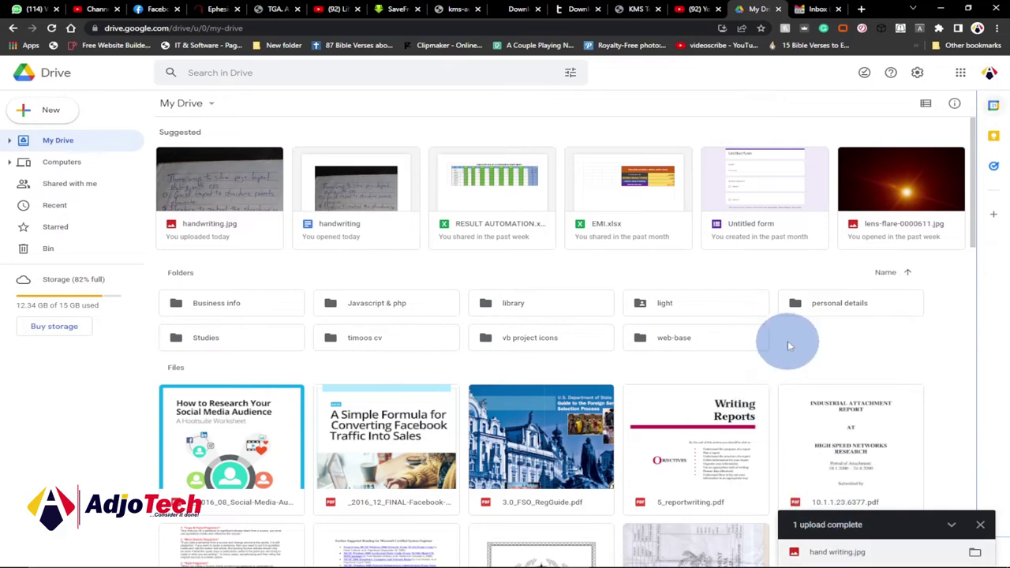
- Scroll My Drive down to the uploaded hand writing.jpg file
scroll(790, 340, "down", 1)
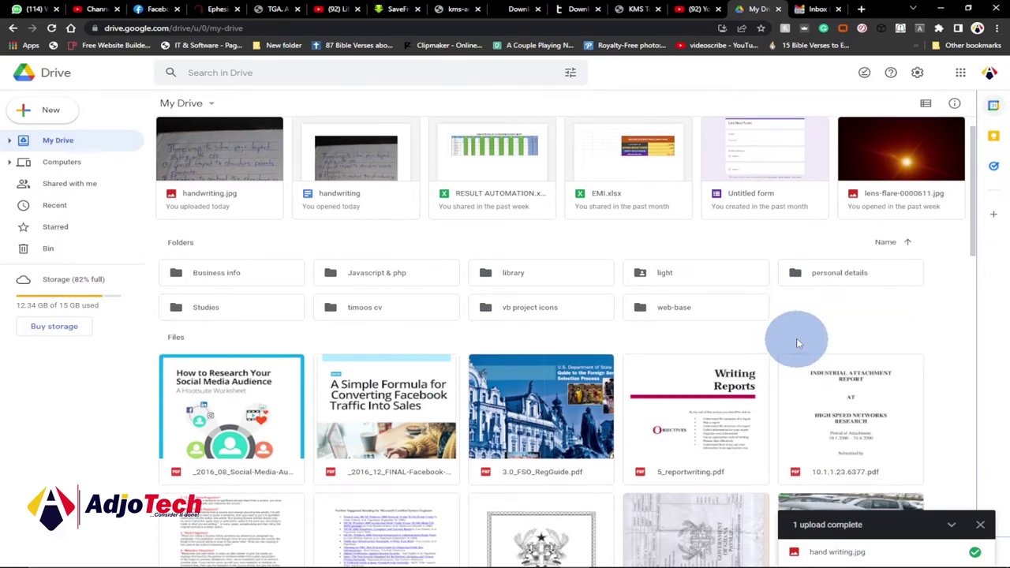
scroll(797, 342, "down", 5)
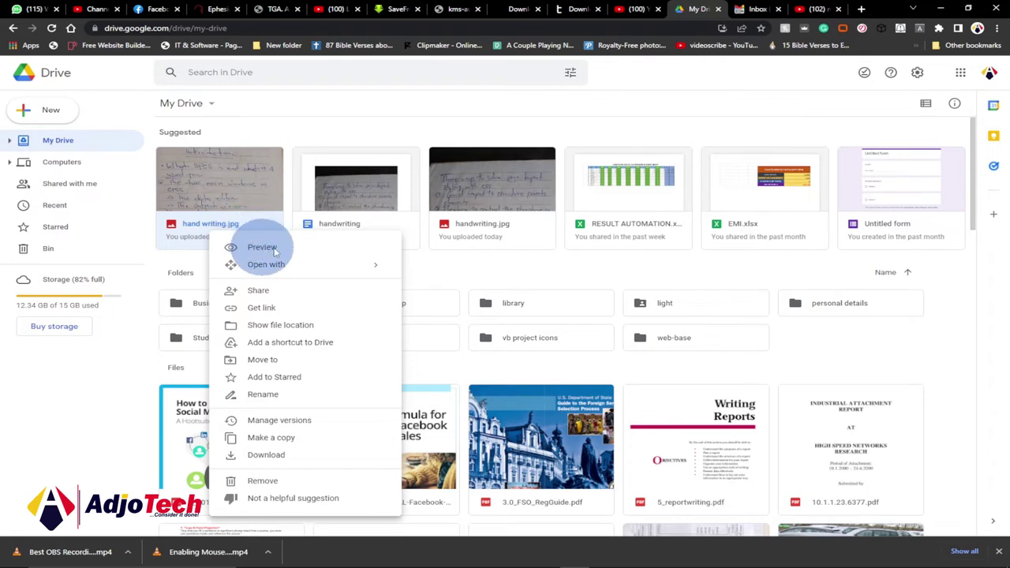
mouse_move(320, 272)
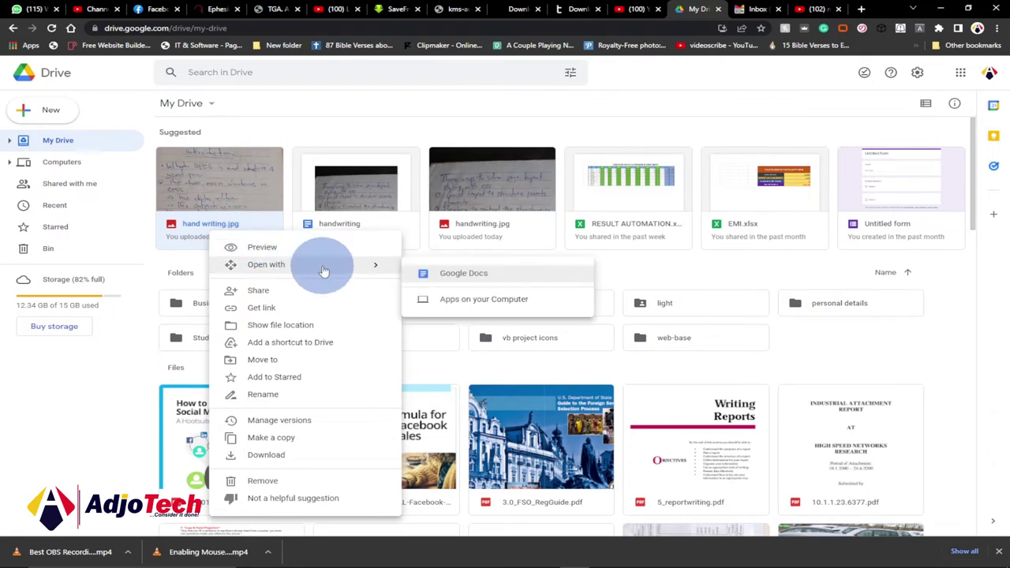
- Open hand writing.jpg in Google Docs and scroll to the converted text below the image
left_click(463, 276)
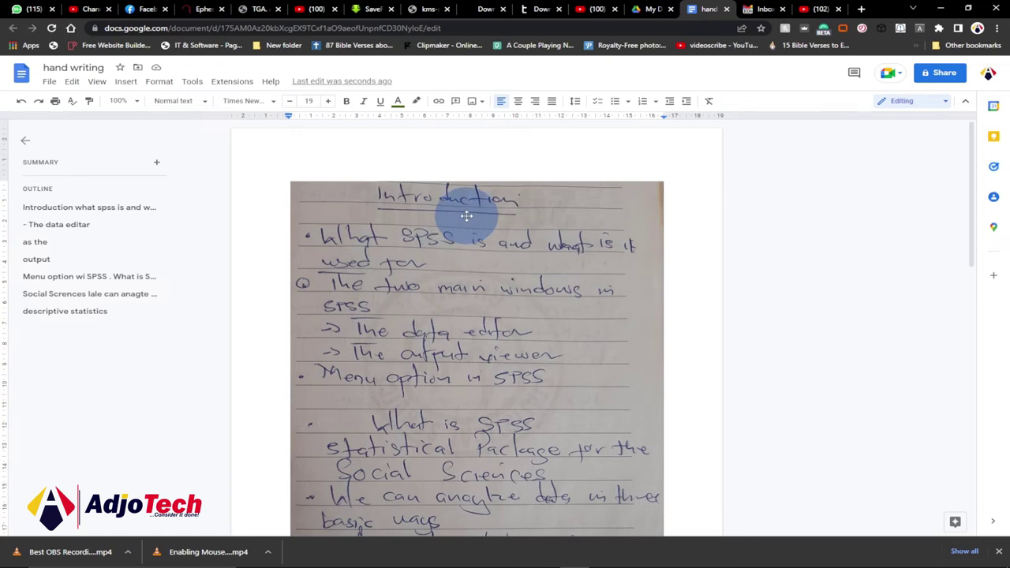
scroll(511, 300, "down", 4)
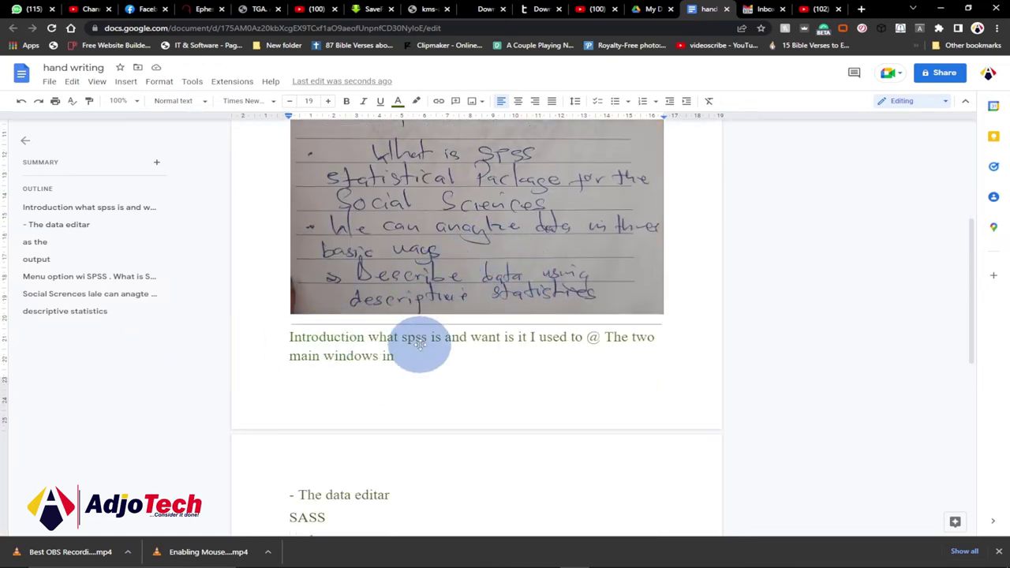
scroll(462, 338, "down", 1)
scroll(454, 338, "up", 5)
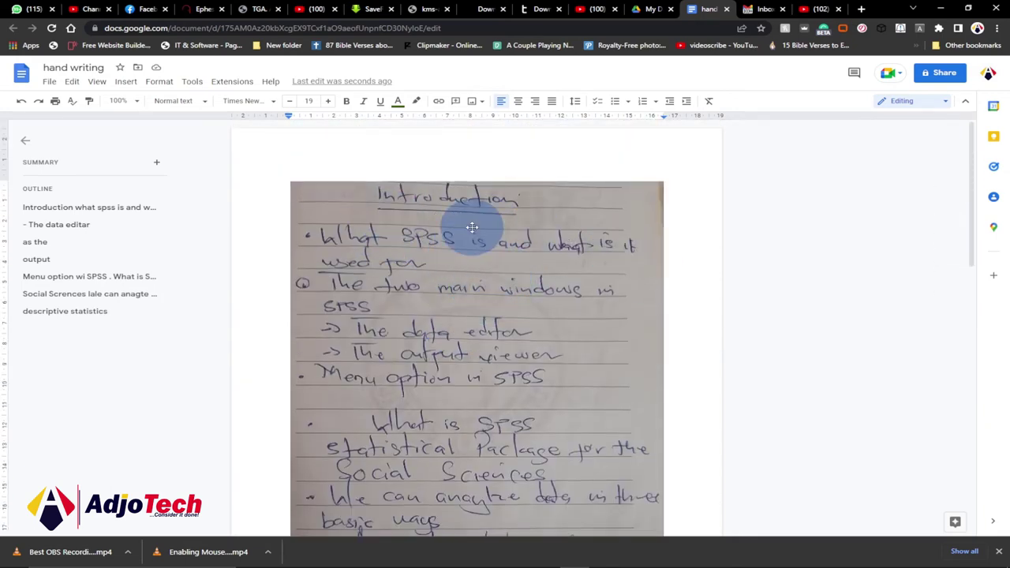
scroll(548, 263, "down", 5)
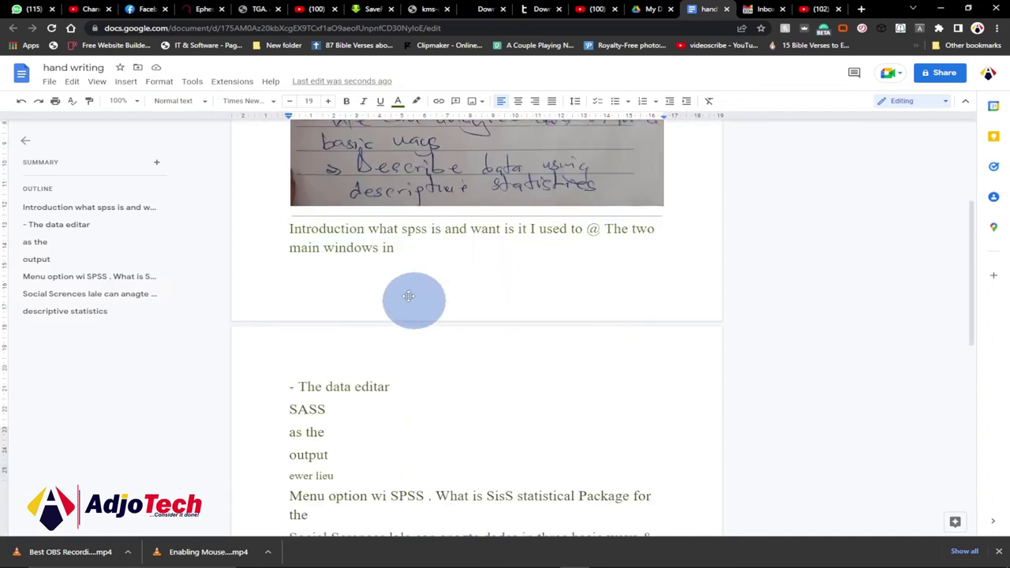
scroll(458, 252, "down", 3)
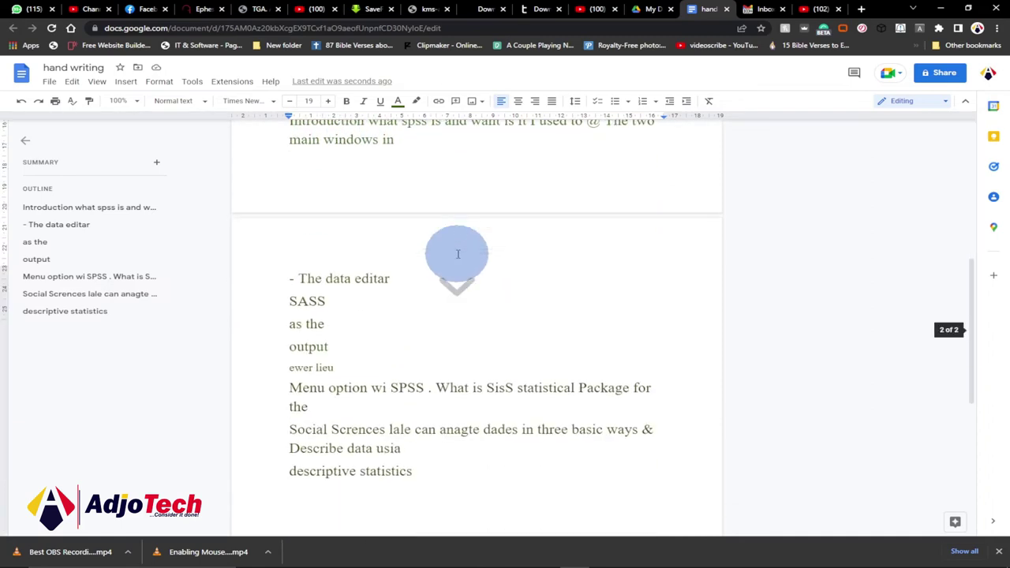
scroll(435, 315, "up", 2)
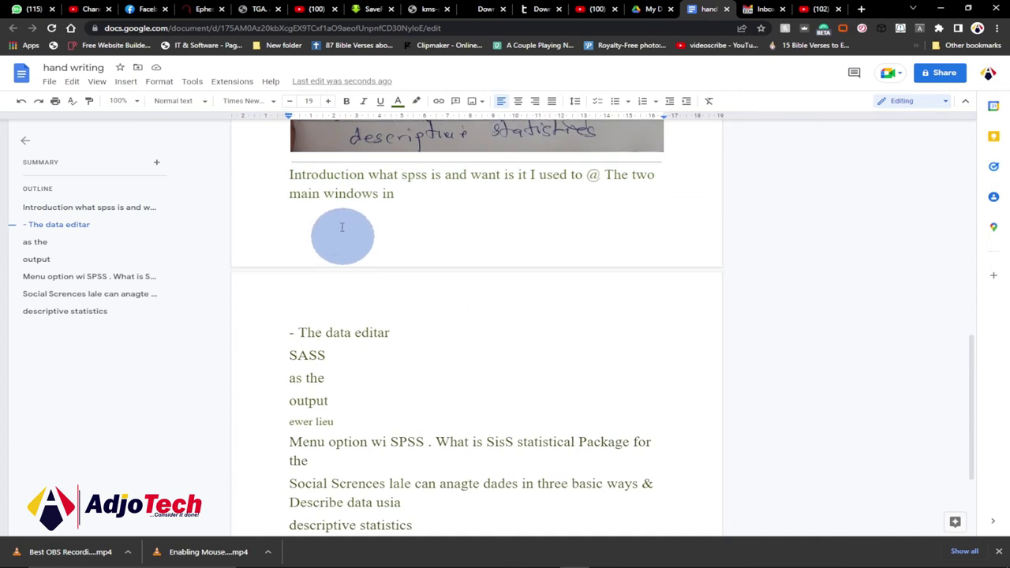
- Select the notes text from the Introduction line to the Social Sciences line and copy it
left_click(438, 483, "shift")
scroll(450, 463, "down", 1)
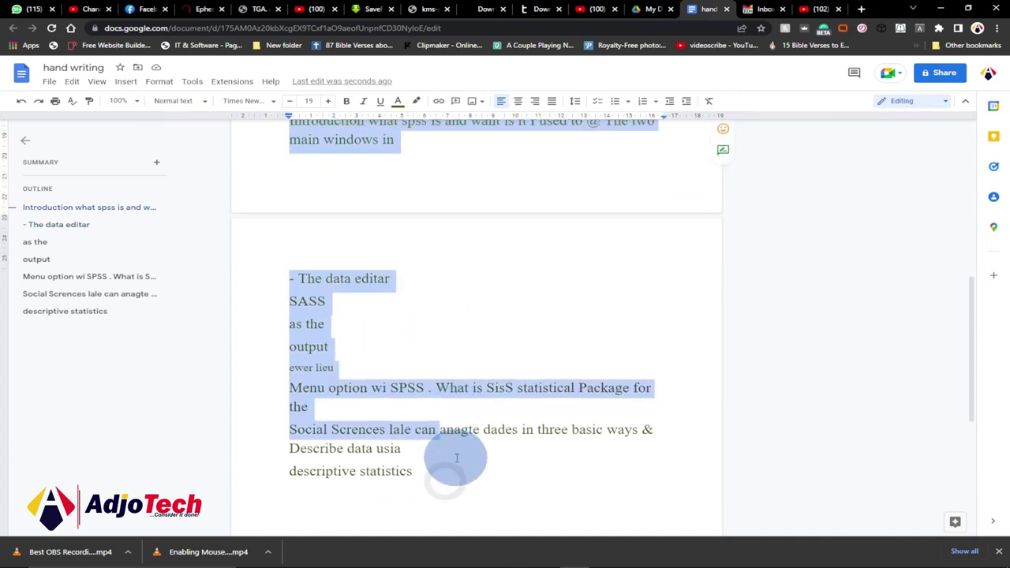
right_click(317, 327)
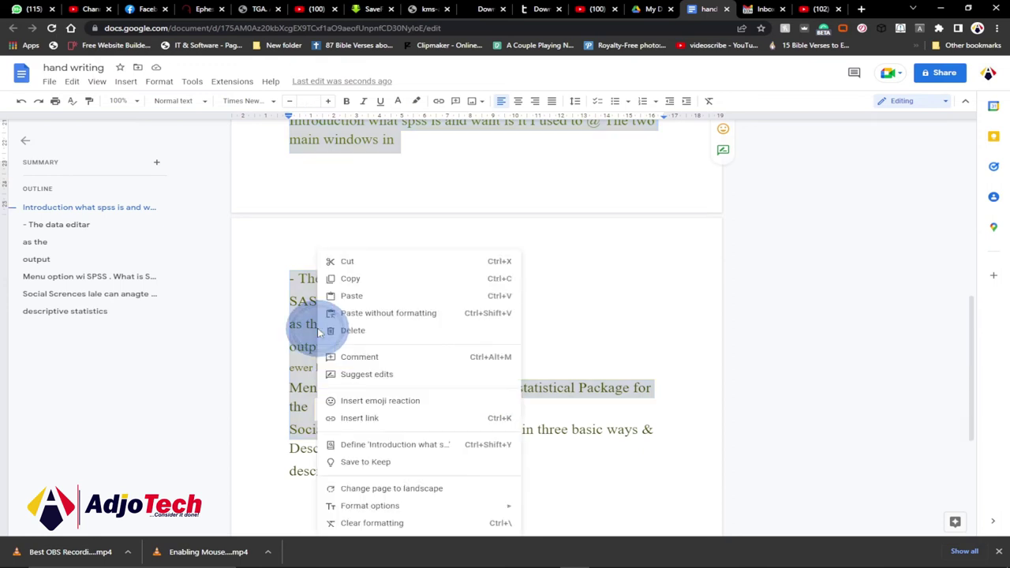
left_click(362, 279)
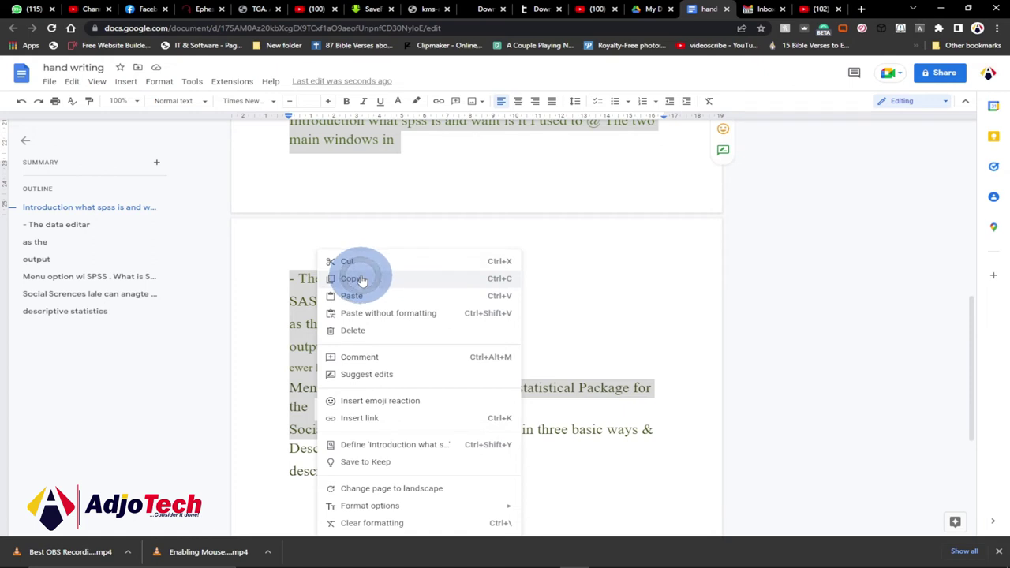
left_click(582, 214)
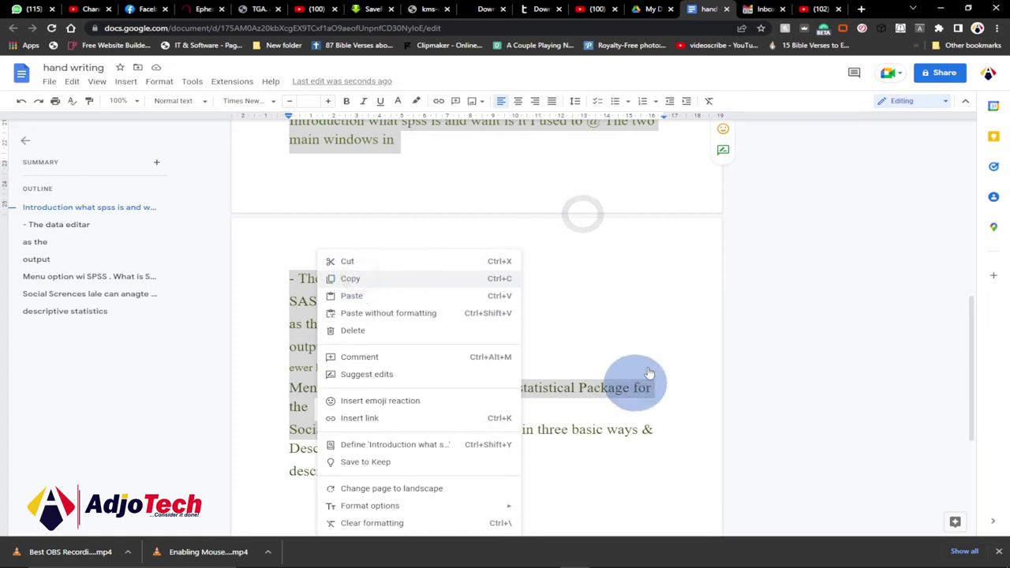
left_click(637, 305)
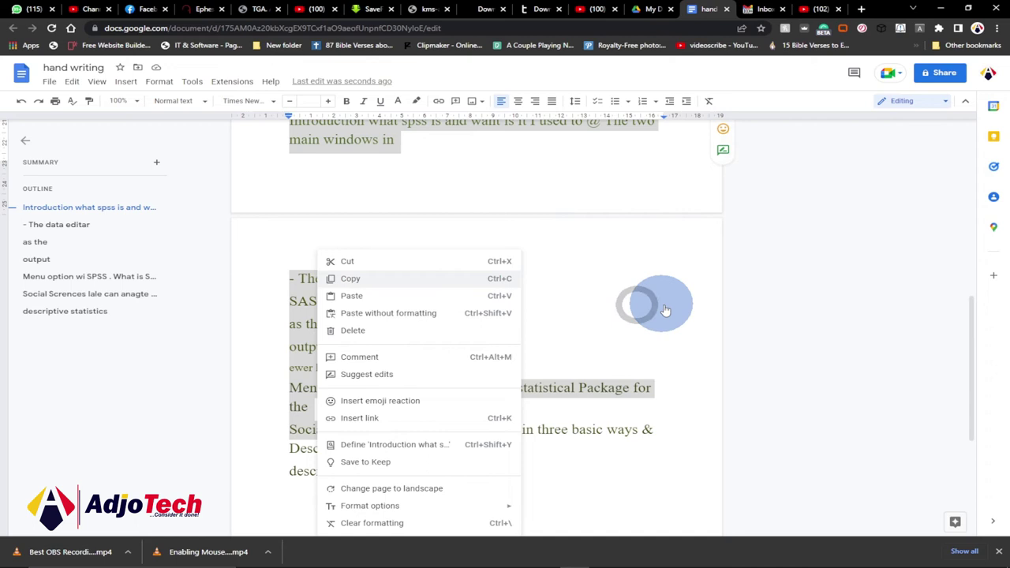
left_click(623, 387)
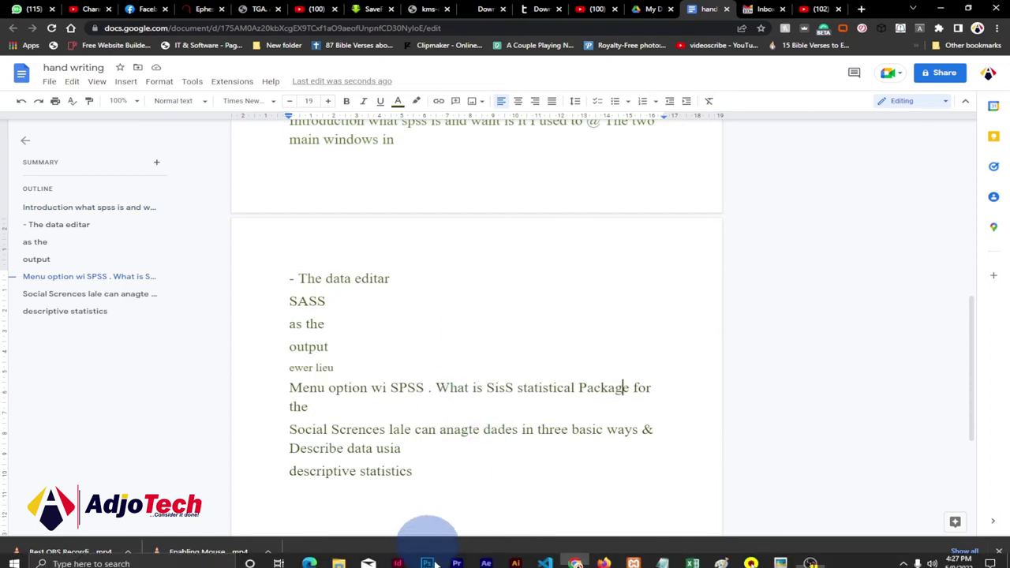
- Paste the copied SPSS notes into Untitled - Notepad, then minimize Notepad
mouse_move(663, 558)
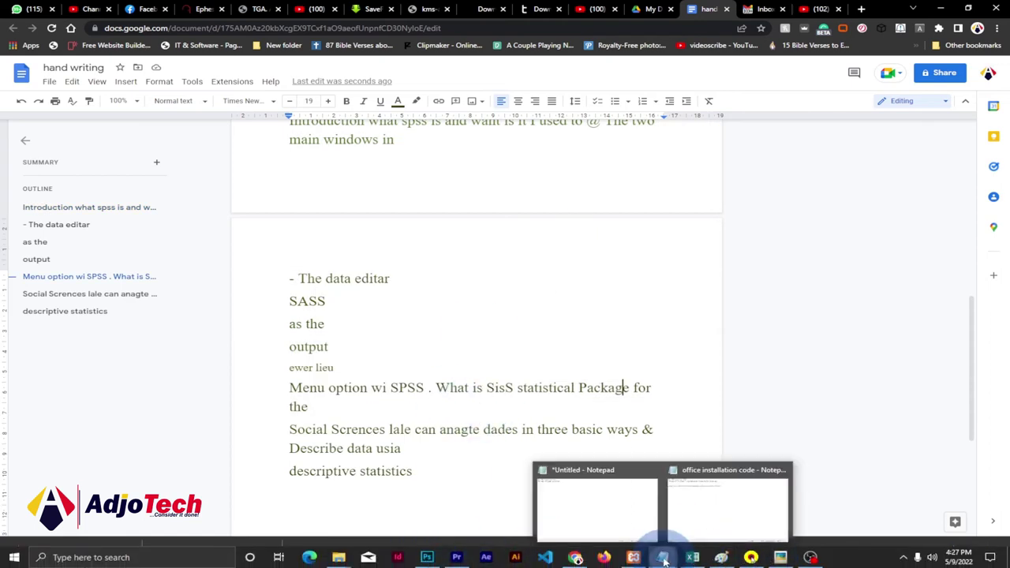
left_click(575, 512)
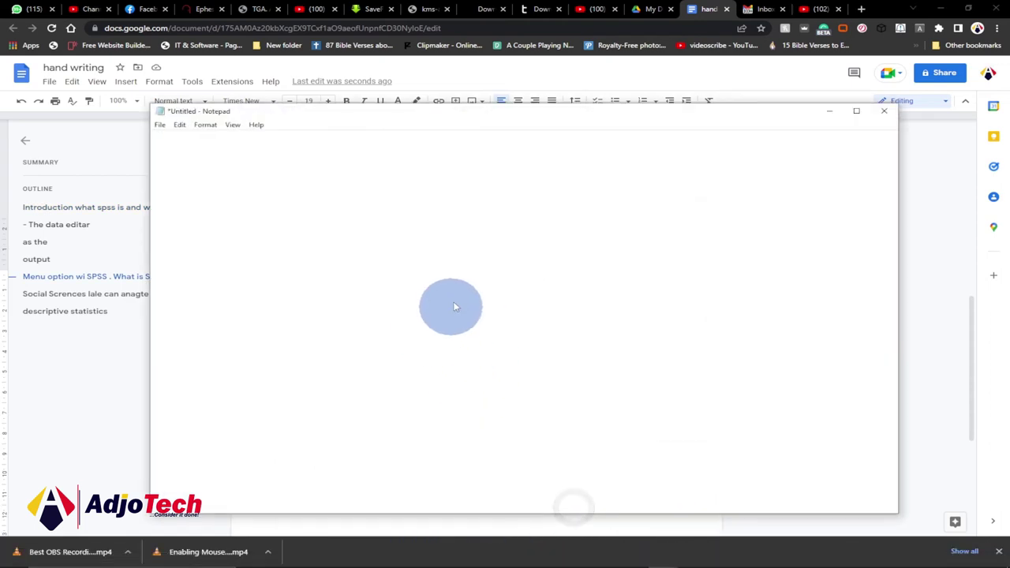
type("facebook new page experience")
right_click(455, 303)
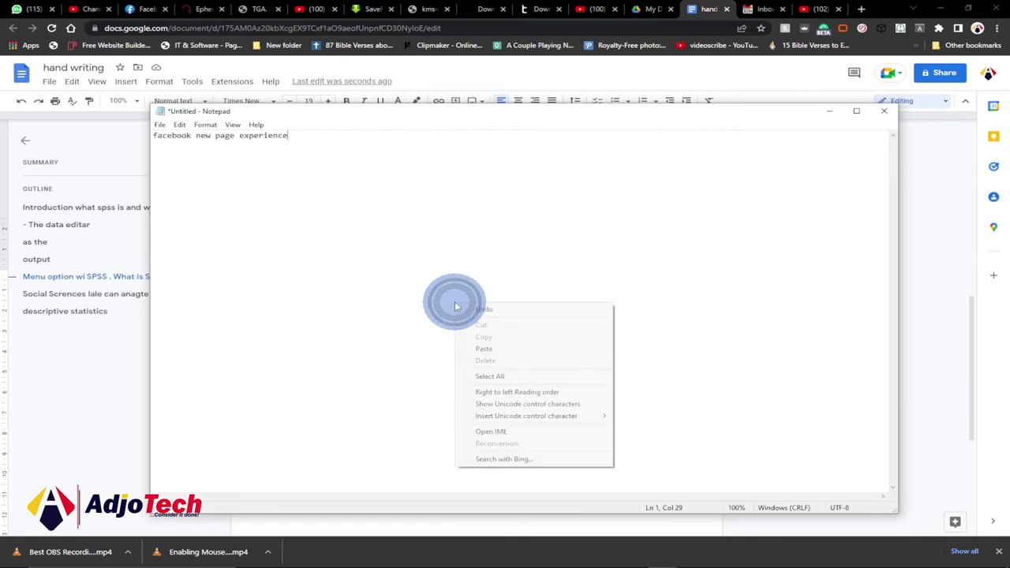
left_click(497, 352)
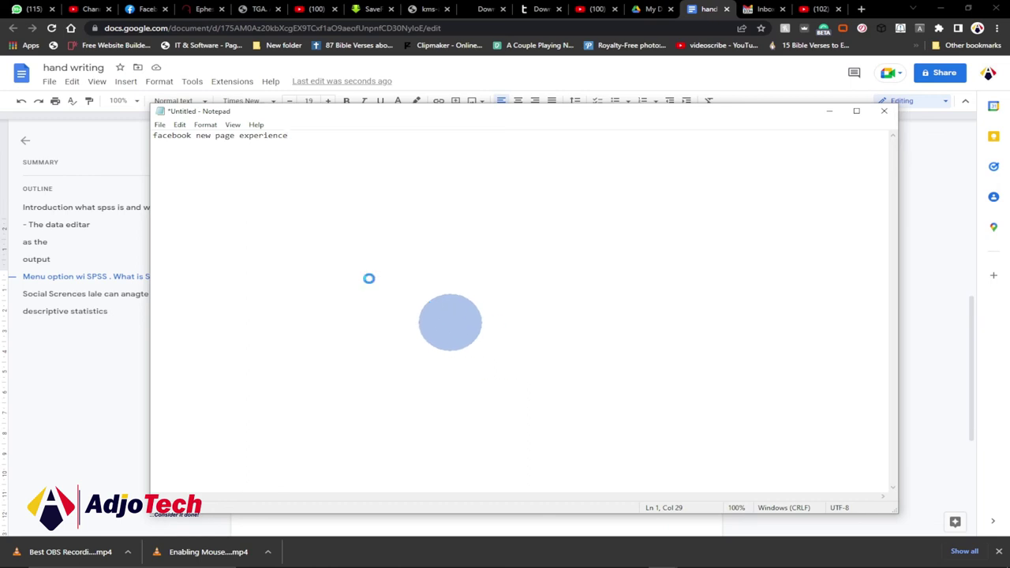
type("Introduction what spss is and want is it I used to @ The two main windows in - The data editar SASS as the output ewer lieu Menu option wi SPSS . What is SisS statistical Package for the Social Scrences lale can a")
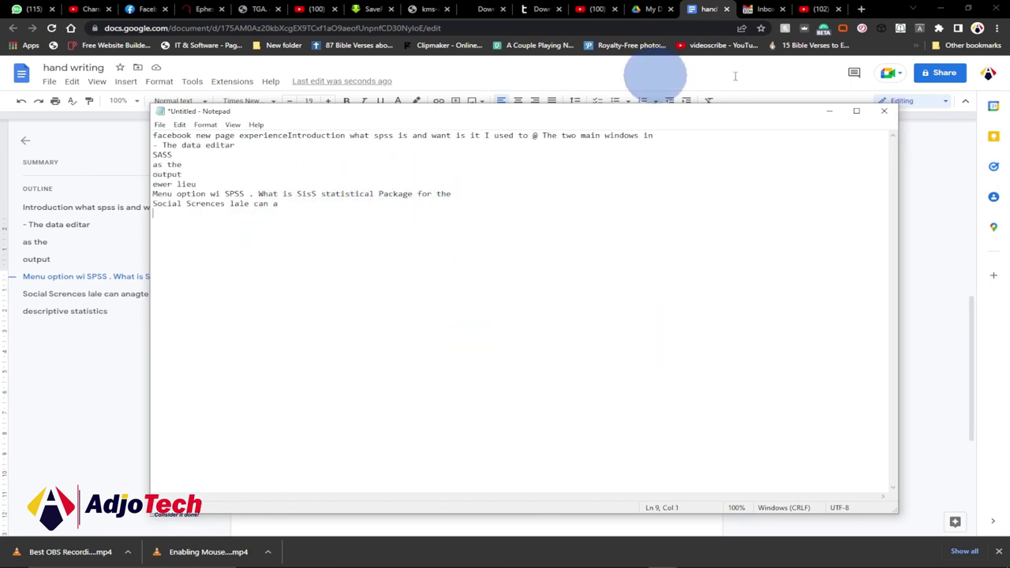
left_click(830, 115)
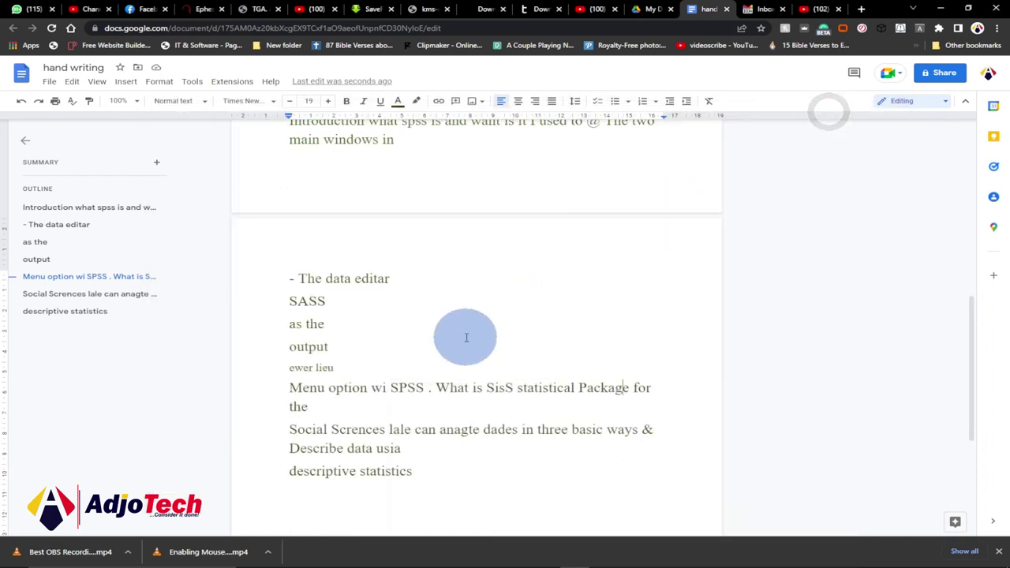
scroll(465, 338, "up", 3)
scroll(469, 337, "up", 3)
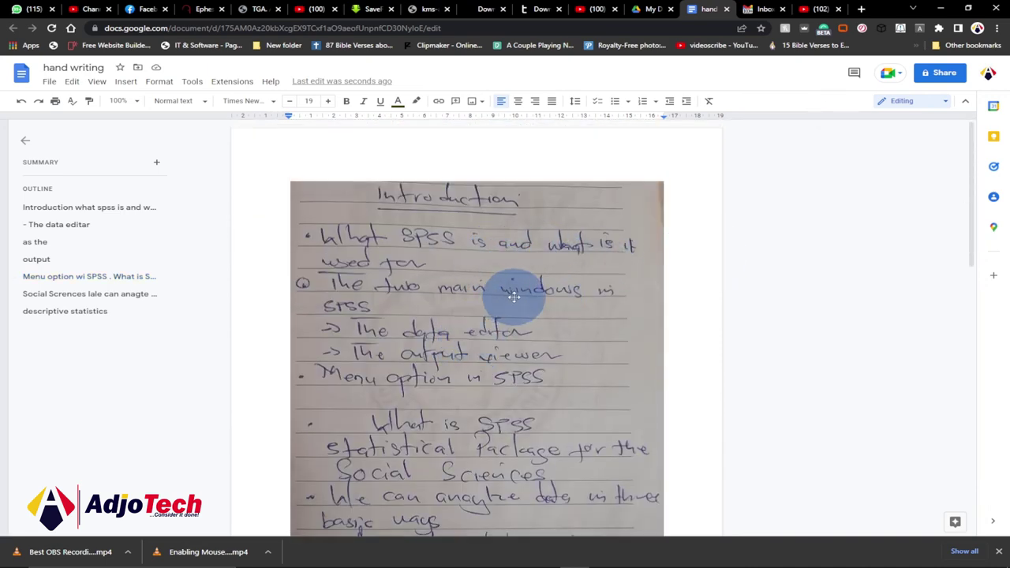
scroll(520, 300, "down", 5)
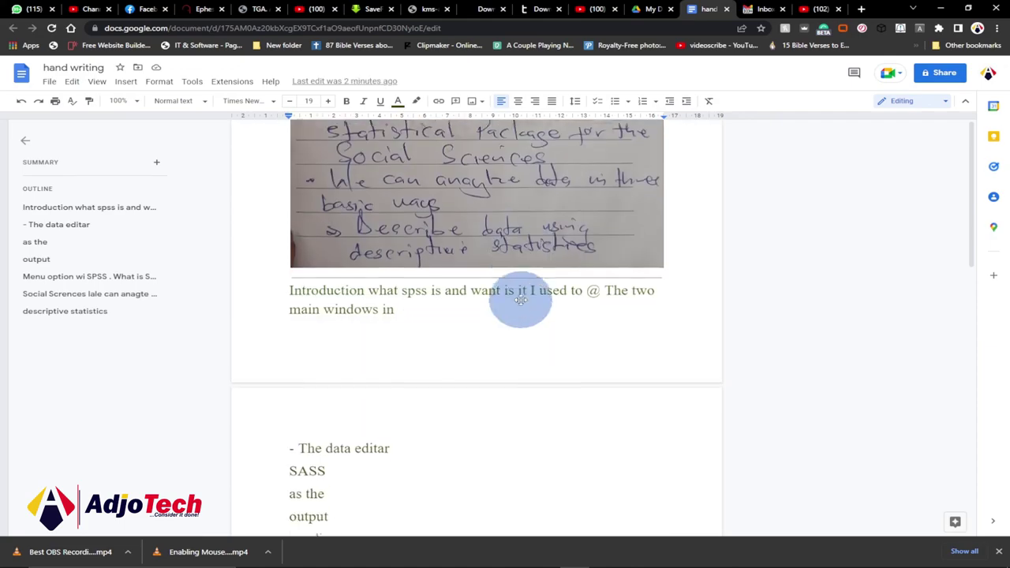